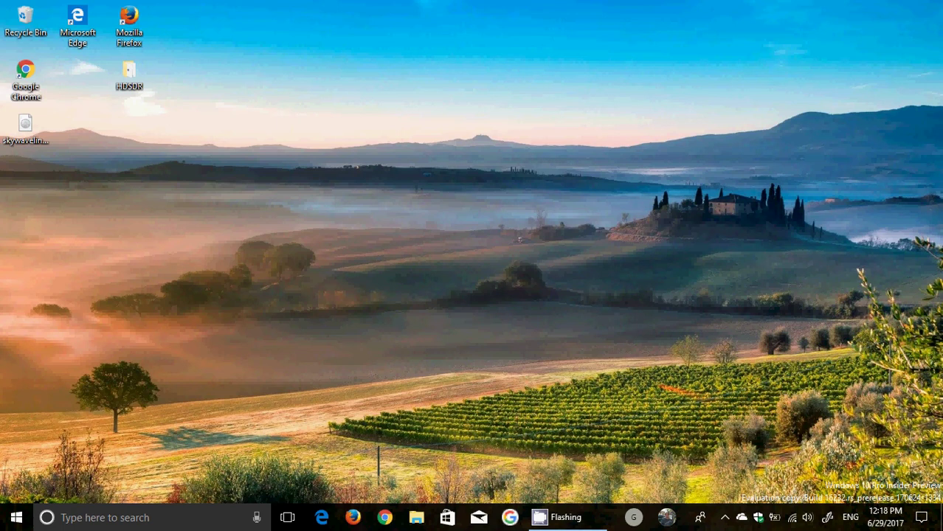
- Switch to Microsoft Edge and search Google for "tip calculator"
{"action": "left_click", "coordinate": [324, 517]}
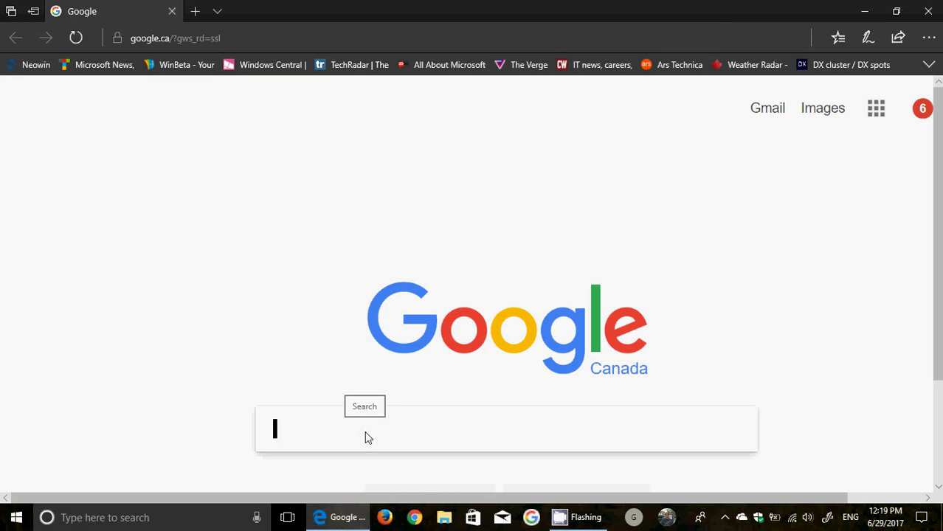
{"action": "type", "text": "tip calcu"}
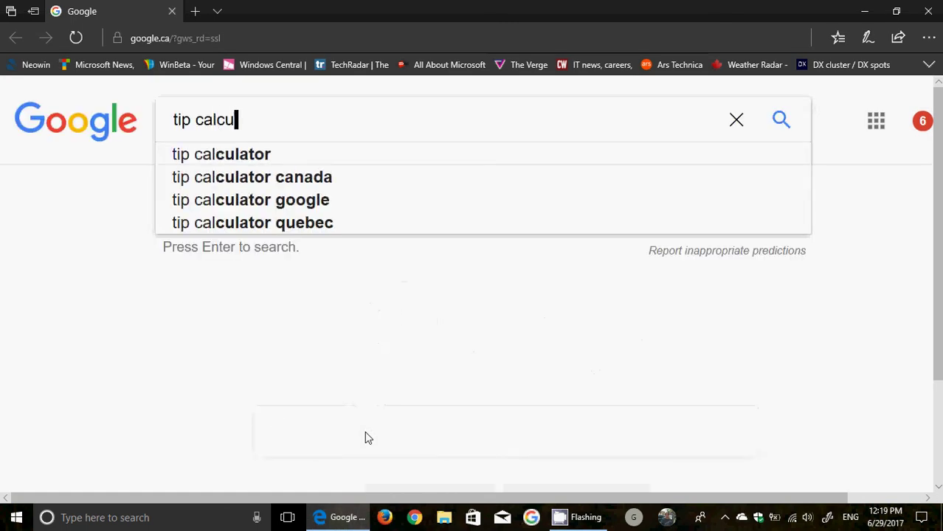
{"action": "type", "text": "lator"}
{"action": "key", "text": "Return"}
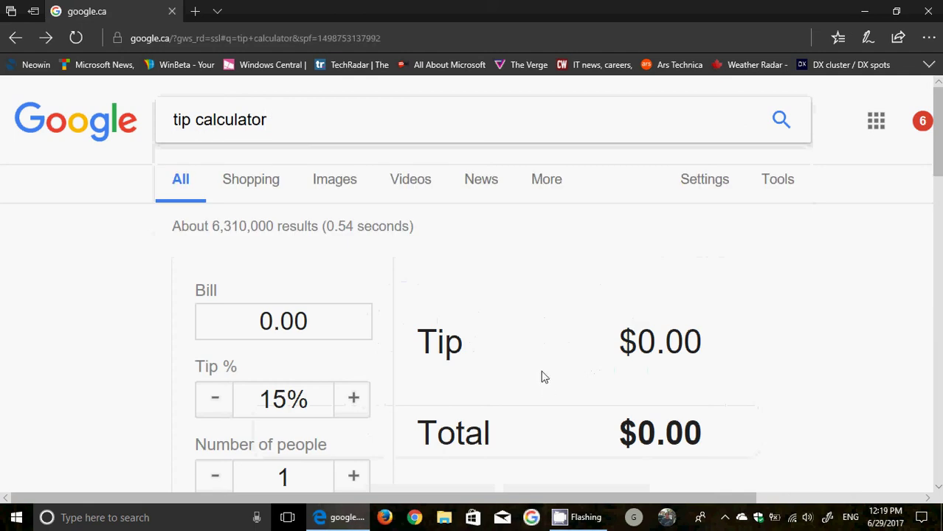
- Enter a bill amount of 77.65 in the tip calculator
{"action": "scroll", "coordinate": [542, 377], "scroll_direction": "down", "scroll_amount": 1}
{"action": "scroll", "coordinate": [542, 377], "scroll_direction": "down", "scroll_amount": 1}
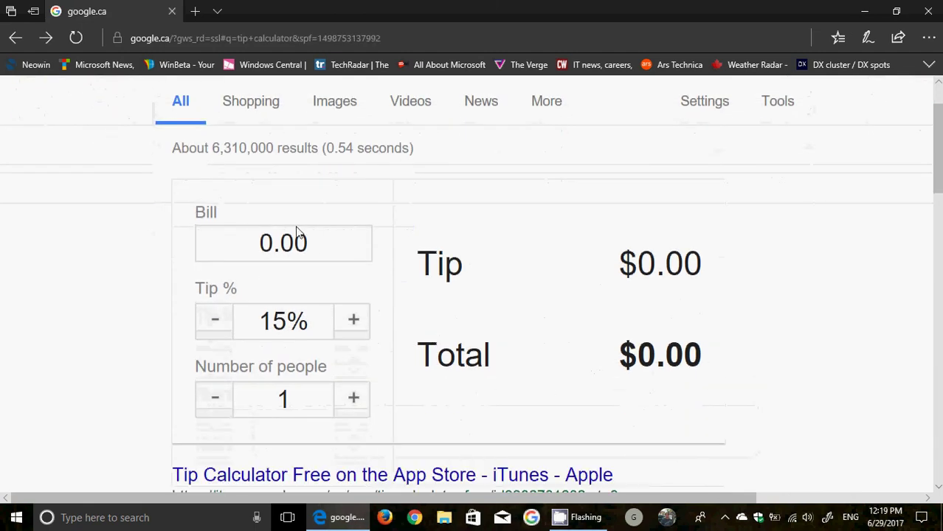
{"action": "left_click", "coordinate": [311, 246]}
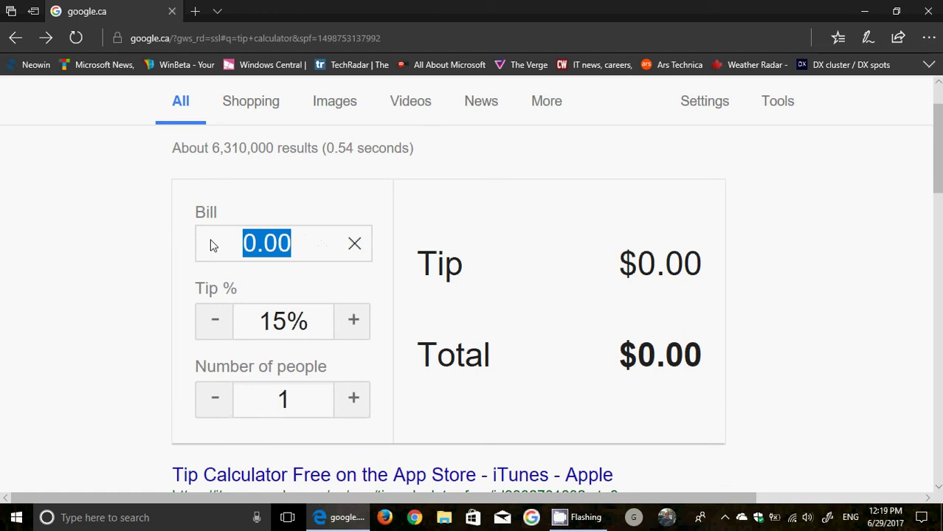
{"action": "type", "text": "77.65"}
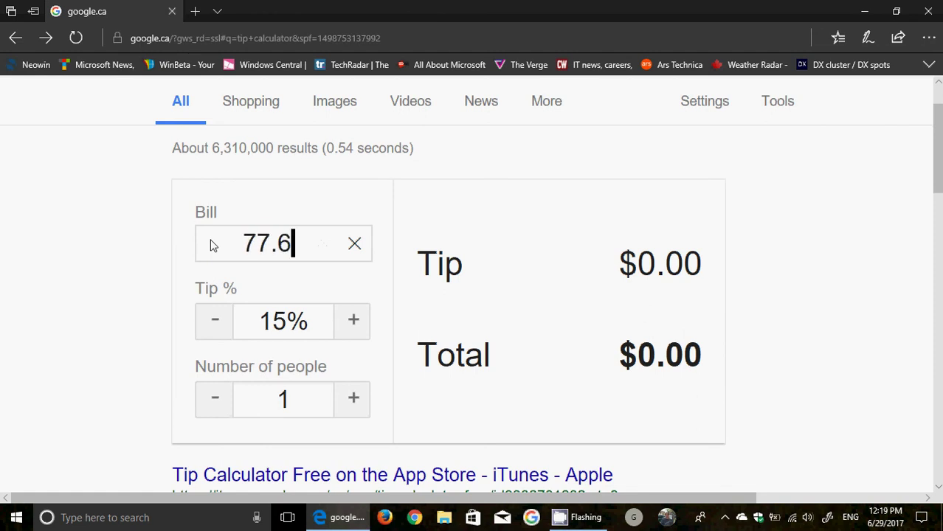
{"action": "left_click", "coordinate": [389, 301]}
- Raise the tip percentage to 18% for the 77.65 bill
{"action": "left_click", "coordinate": [354, 321]}
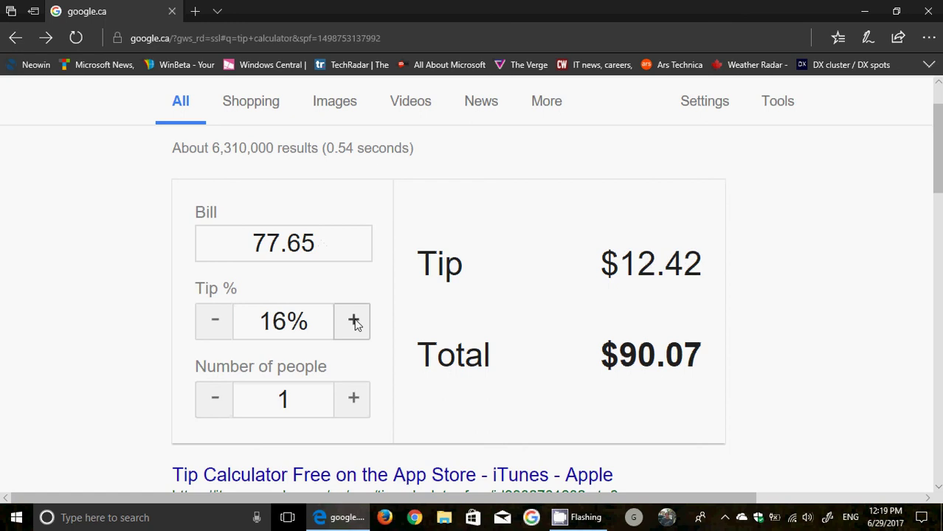
{"action": "left_click", "coordinate": [355, 323]}
{"action": "left_click", "coordinate": [355, 323]}
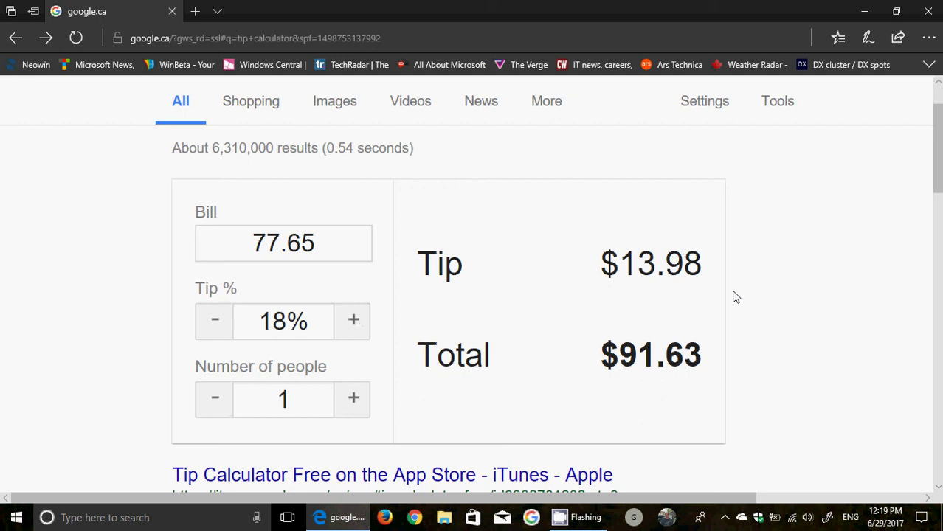
- Lower the tip percentage for the 77.65 bill step by step to 10%
{"action": "left_click", "coordinate": [216, 326]}
{"action": "left_click", "coordinate": [217, 326]}
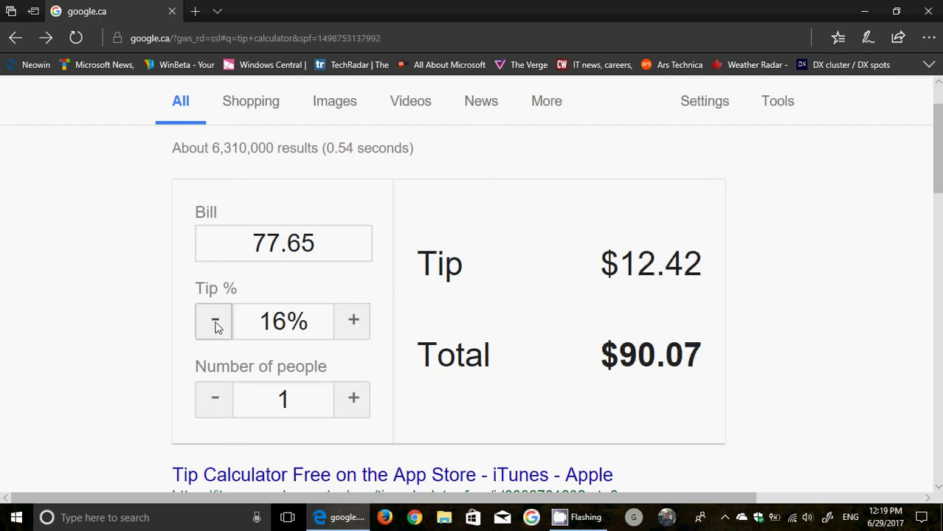
{"action": "left_click", "coordinate": [215, 327]}
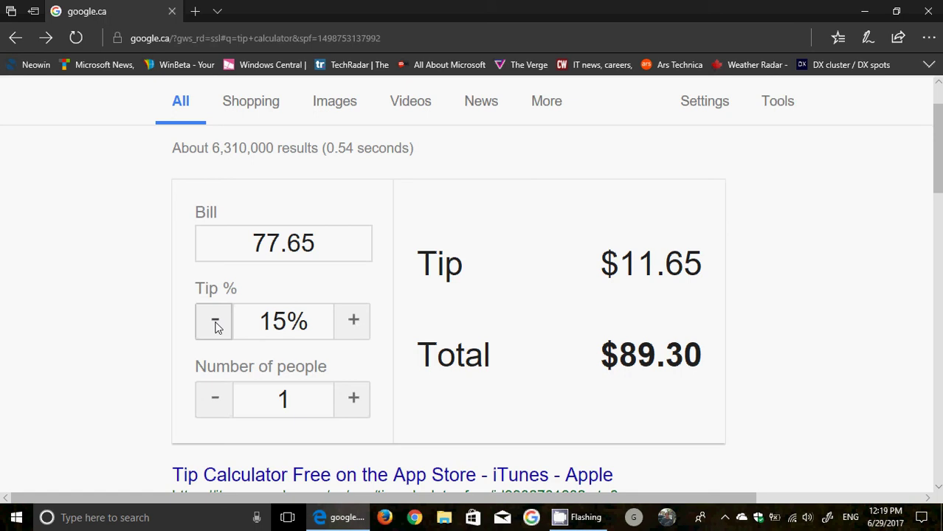
{"action": "left_click", "coordinate": [216, 326]}
{"action": "left_click", "coordinate": [216, 326]}
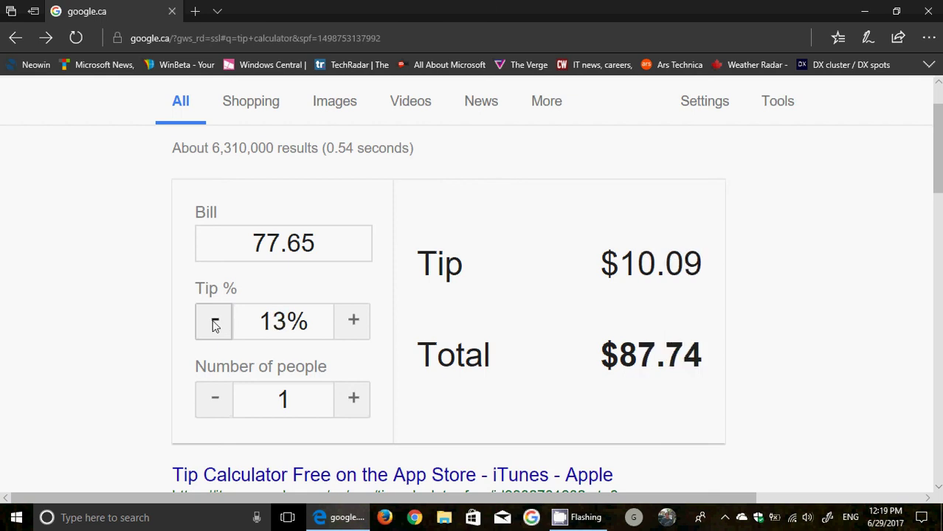
{"action": "left_click", "coordinate": [215, 326]}
{"action": "left_click", "coordinate": [215, 326]}
{"action": "left_click", "coordinate": [215, 325]}
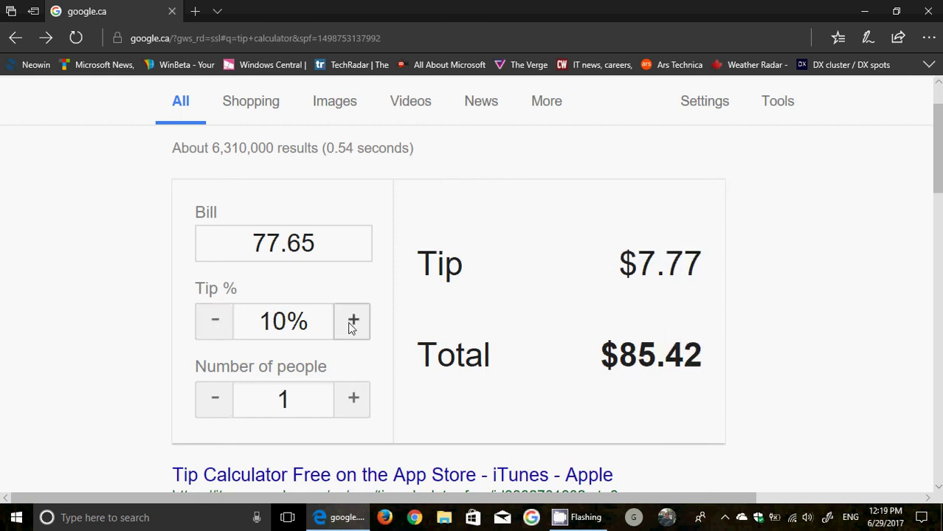
- Lower the tip percentage for the 77.65 bill further to 4%
{"action": "left_click", "coordinate": [214, 330]}
{"action": "left_click", "coordinate": [214, 331]}
{"action": "left_click", "coordinate": [214, 330]}
{"action": "left_click", "coordinate": [215, 330]}
{"action": "left_click", "coordinate": [215, 330]}
{"action": "left_click", "coordinate": [215, 331]}
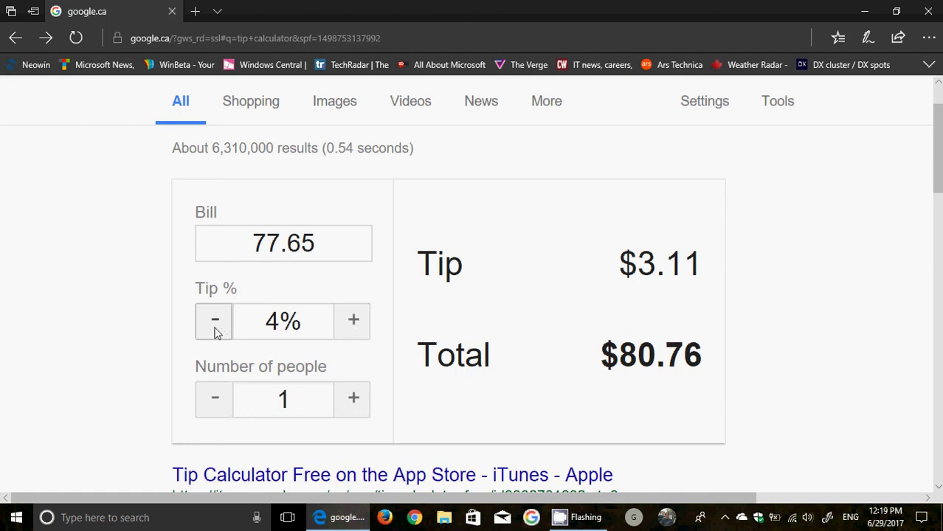
- Raise the tip percentage for the 77.65 bill back up to 15%
{"action": "left_click", "coordinate": [353, 322]}
{"action": "left_click", "coordinate": [353, 322]}
{"action": "left_click", "coordinate": [353, 321]}
{"action": "left_click", "coordinate": [353, 321]}
{"action": "left_click", "coordinate": [353, 321]}
{"action": "left_click", "coordinate": [353, 322]}
{"action": "left_click", "coordinate": [353, 323]}
{"action": "left_click", "coordinate": [353, 323]}
{"action": "left_click", "coordinate": [353, 323]}
{"action": "left_click", "coordinate": [353, 323]}
{"action": "left_click", "coordinate": [352, 323]}
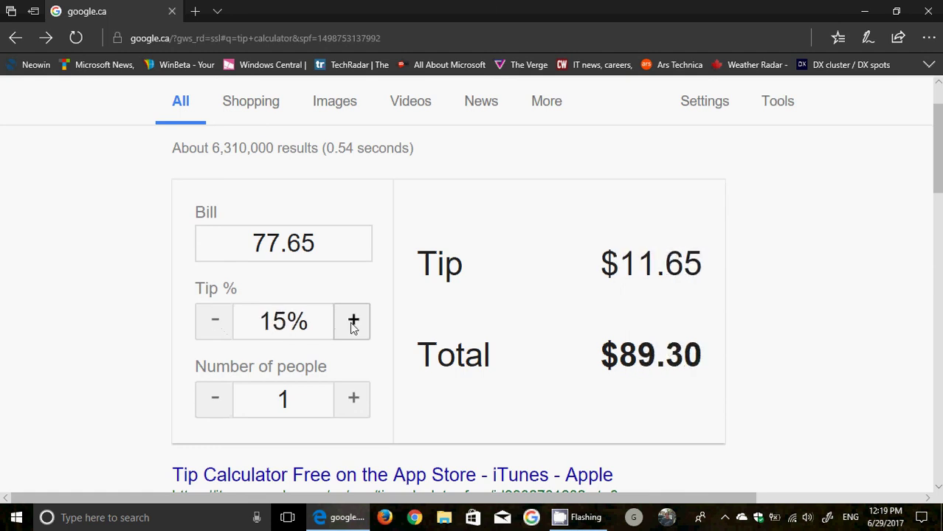
- Raise the tip percentage for the 77.65 bill further to 23%
{"action": "left_click", "coordinate": [353, 323]}
{"action": "left_click", "coordinate": [352, 323]}
{"action": "left_click", "coordinate": [353, 324]}
{"action": "left_click", "coordinate": [353, 323]}
{"action": "left_click", "coordinate": [352, 323]}
{"action": "left_click", "coordinate": [353, 323]}
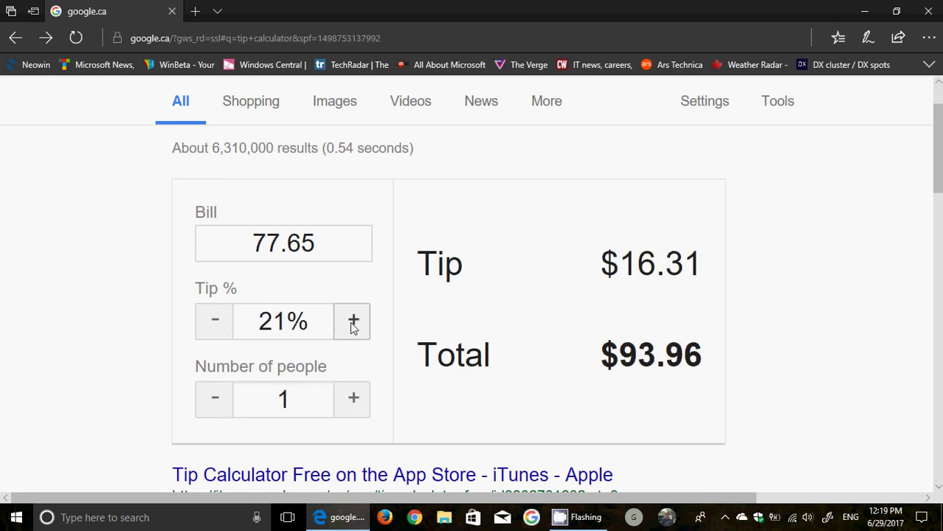
{"action": "left_click", "coordinate": [352, 323]}
{"action": "left_click", "coordinate": [353, 323]}
- Reduce the tip percentage for the 77.65 bill to 16%
{"action": "left_click", "coordinate": [208, 331]}
{"action": "left_click", "coordinate": [205, 330]}
{"action": "left_click", "coordinate": [205, 331]}
{"action": "left_click", "coordinate": [206, 331]}
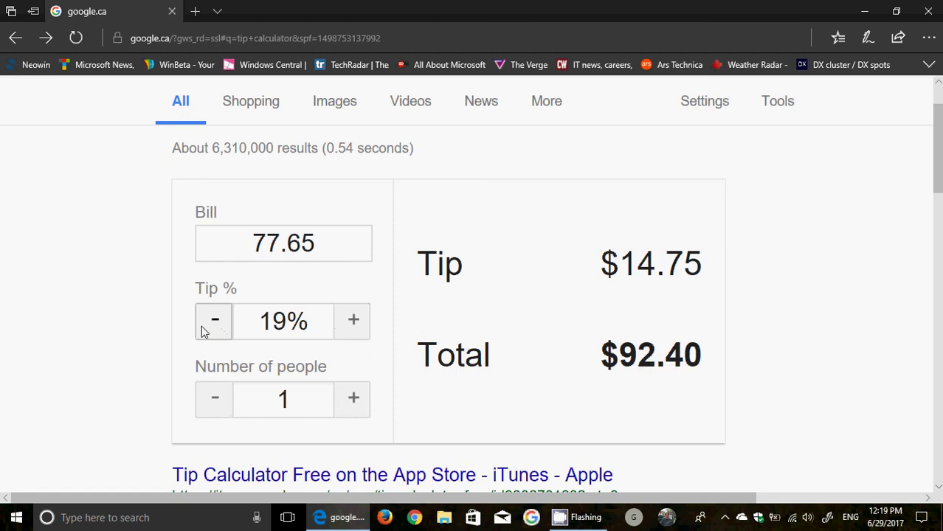
{"action": "left_click", "coordinate": [205, 330]}
{"action": "left_click", "coordinate": [205, 331]}
{"action": "left_click", "coordinate": [205, 330]}
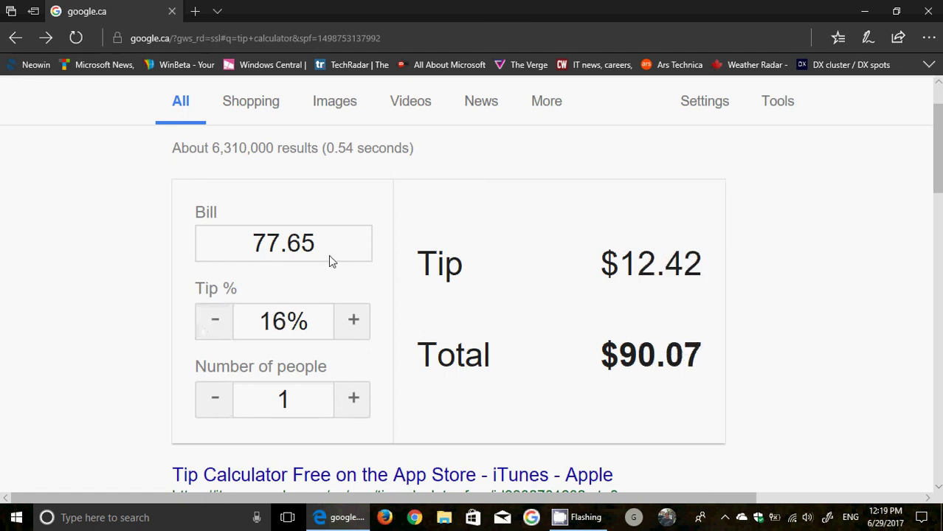
- Try splitting the bill between 2 people, and return the number of people to 1
{"action": "left_click", "coordinate": [353, 403]}
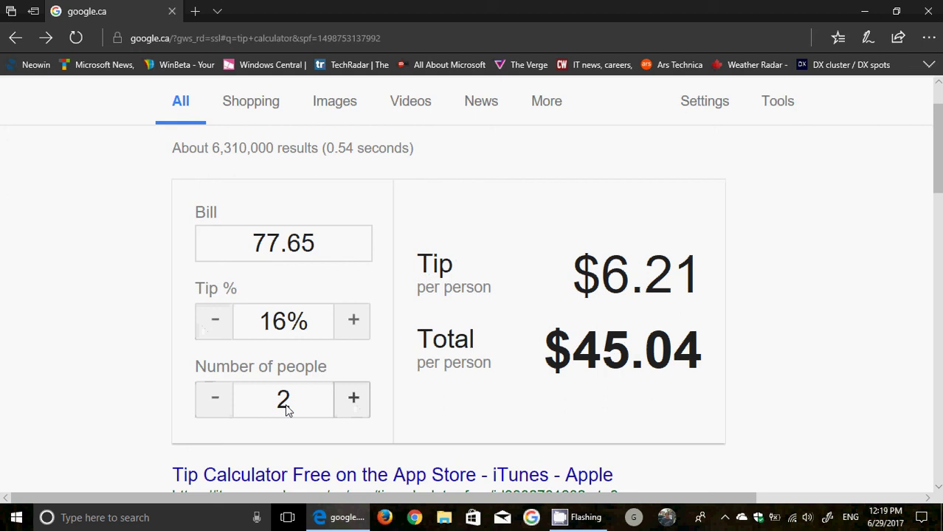
{"action": "left_click", "coordinate": [215, 402]}
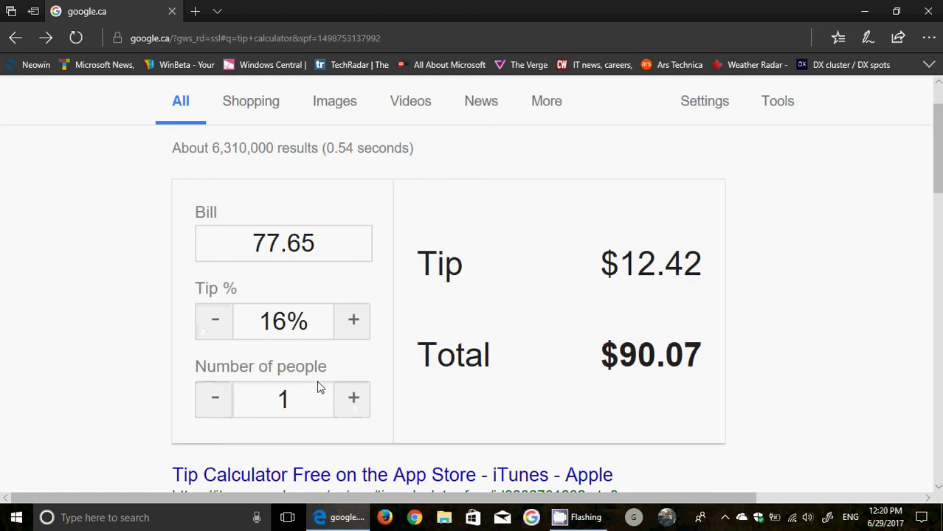
- Replace the bill amount with 125
{"action": "left_click", "coordinate": [322, 247]}
{"action": "left_click_drag", "start_coordinate": [322, 246], "coordinate": [183, 215]}
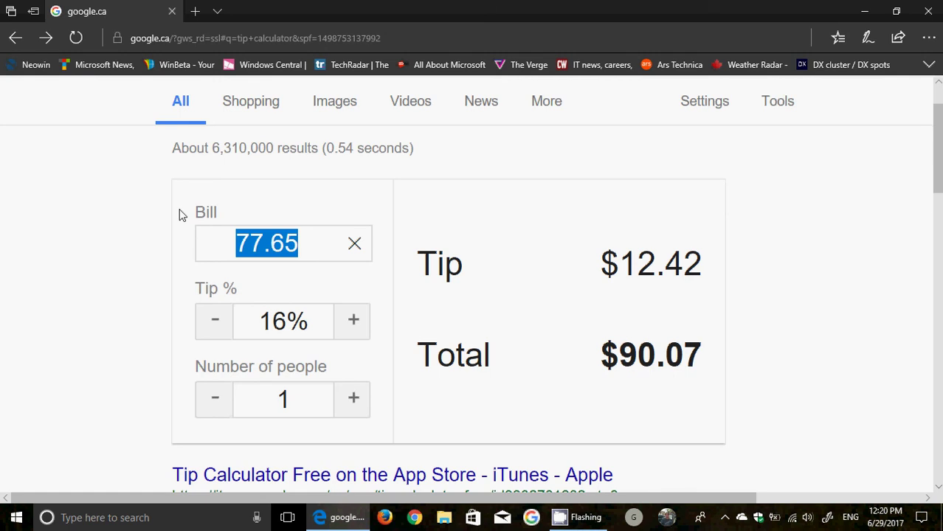
{"action": "type", "text": "125"}
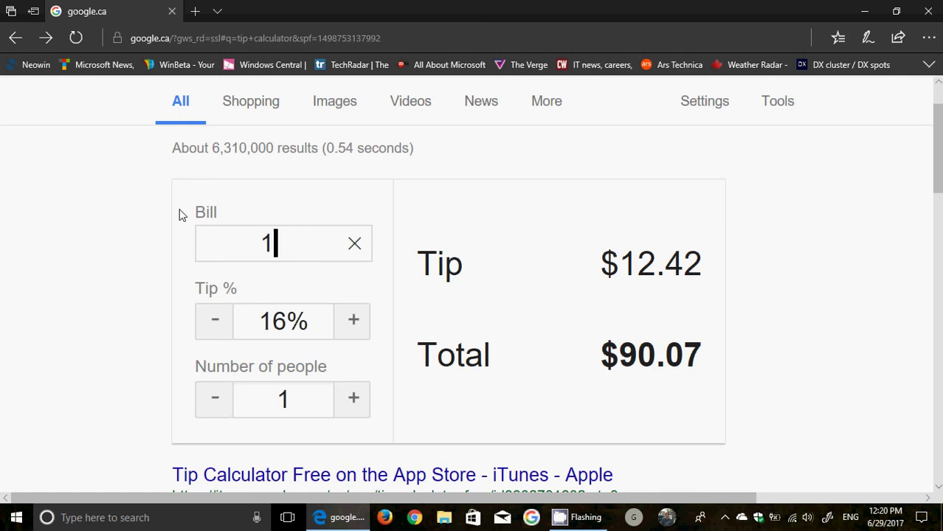
- Set the tip to 20% and split the 125 bill among 3 people
{"action": "left_click", "coordinate": [353, 333]}
{"action": "left_click", "coordinate": [353, 333]}
{"action": "left_click", "coordinate": [354, 334]}
{"action": "left_click", "coordinate": [354, 334]}
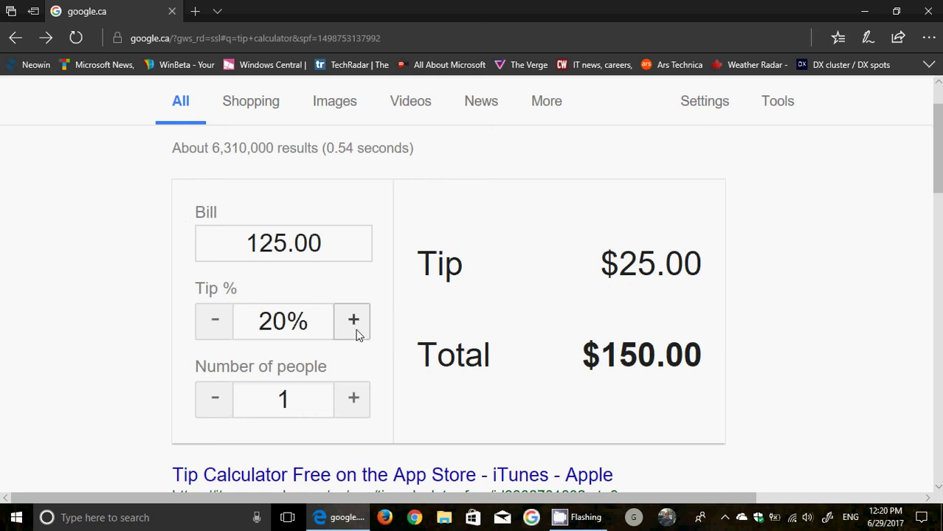
{"action": "left_click", "coordinate": [360, 410]}
{"action": "left_click", "coordinate": [360, 411]}
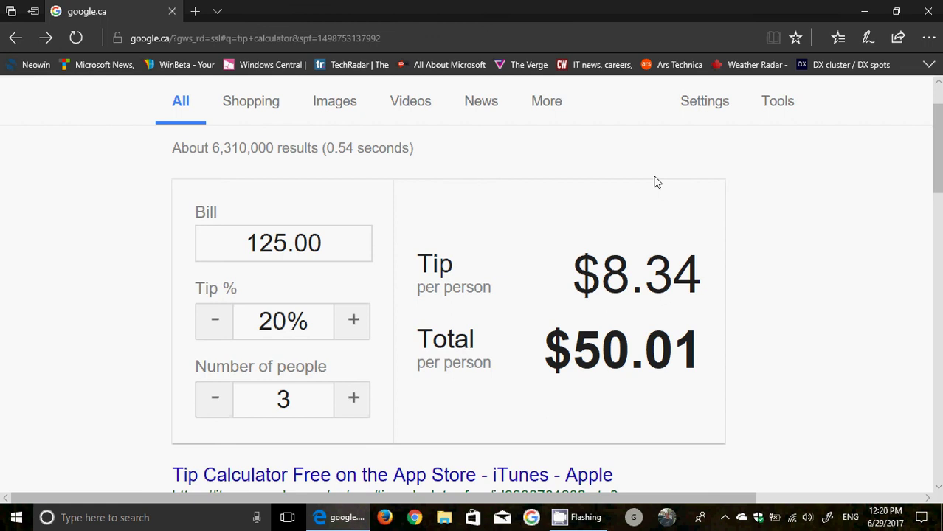
- Replace the bill amount in the tip calculator with 1575
{"action": "scroll", "coordinate": [655, 182], "scroll_direction": "up", "scroll_amount": 1}
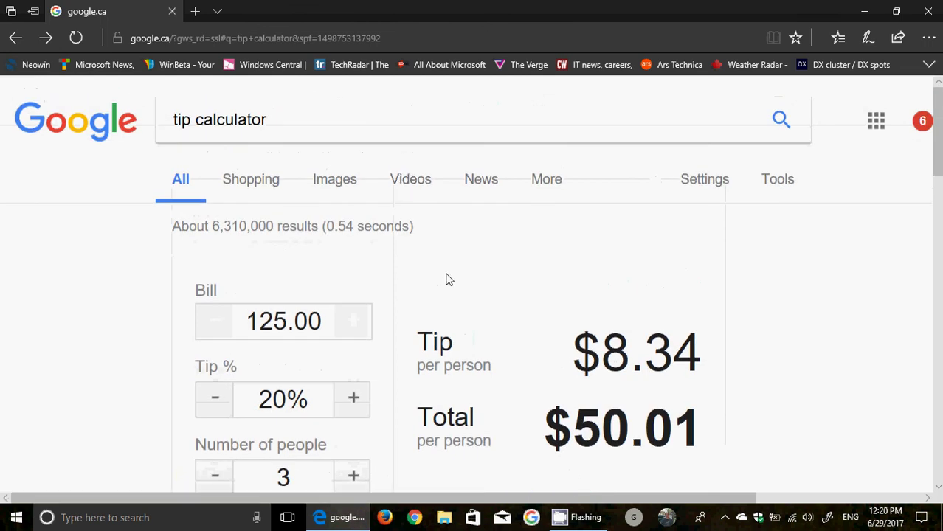
{"action": "scroll", "coordinate": [446, 278], "scroll_direction": "down", "scroll_amount": 2}
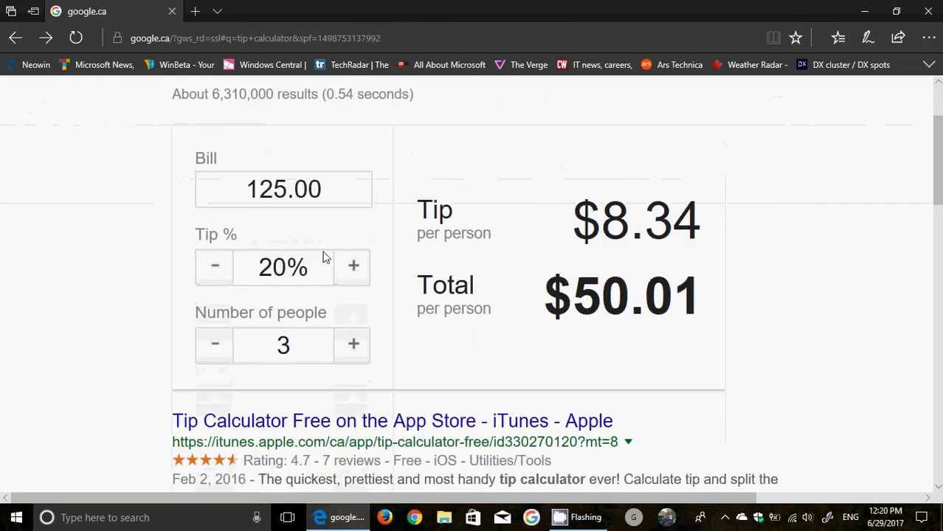
{"action": "left_click", "coordinate": [339, 194]}
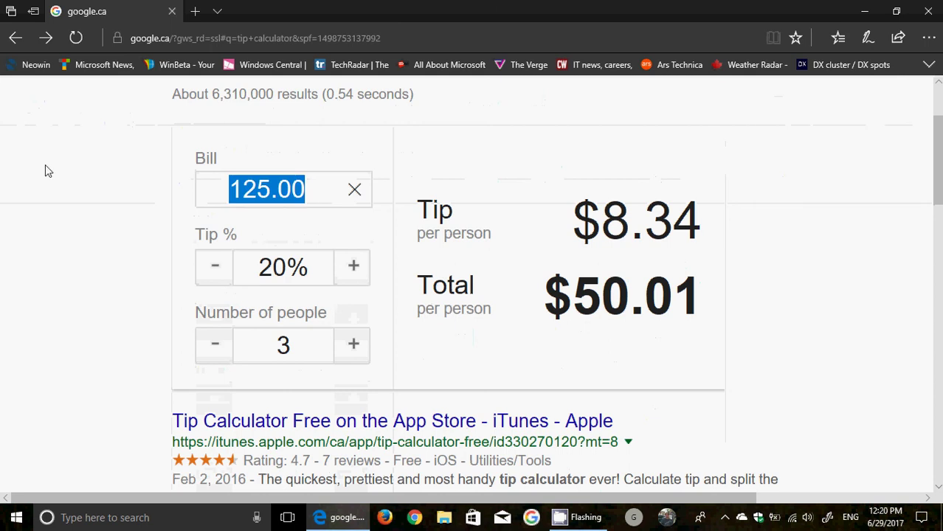
{"action": "type", "text": "1575"}
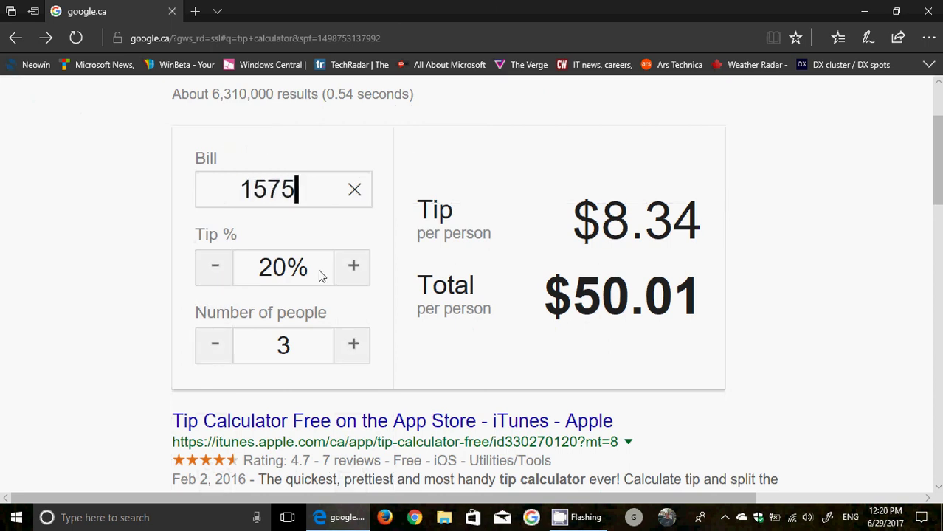
- Set the number of people sharing the 1575 bill to 15
{"action": "left_click", "coordinate": [357, 347]}
{"action": "left_click", "coordinate": [357, 347]}
{"action": "left_click", "coordinate": [357, 346]}
{"action": "left_click", "coordinate": [357, 347]}
{"action": "left_click", "coordinate": [357, 346]}
{"action": "left_click", "coordinate": [357, 347]}
{"action": "left_click", "coordinate": [358, 350]}
{"action": "left_click", "coordinate": [358, 350]}
{"action": "left_click", "coordinate": [358, 349]}
{"action": "left_click", "coordinate": [357, 350]}
{"action": "left_click", "coordinate": [357, 349]}
{"action": "left_click", "coordinate": [358, 349]}
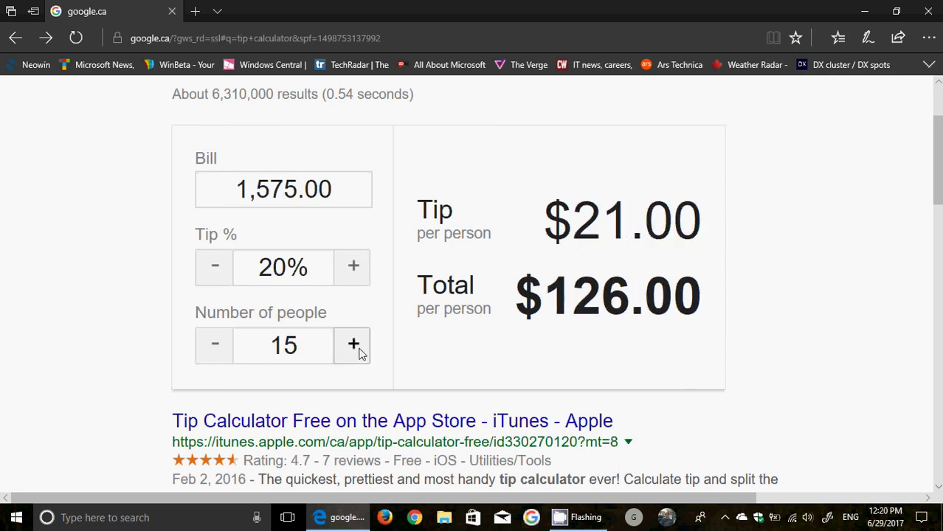
{"action": "left_click", "coordinate": [358, 350]}
{"action": "left_click", "coordinate": [213, 351]}
{"action": "scroll", "coordinate": [386, 234], "scroll_direction": "up", "scroll_amount": 2}
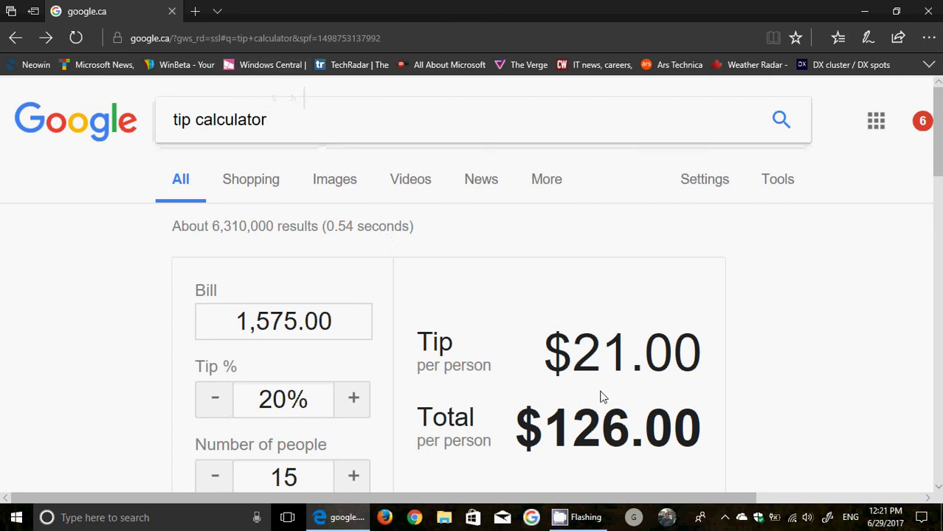
{"action": "left_click", "coordinate": [724, 518]}
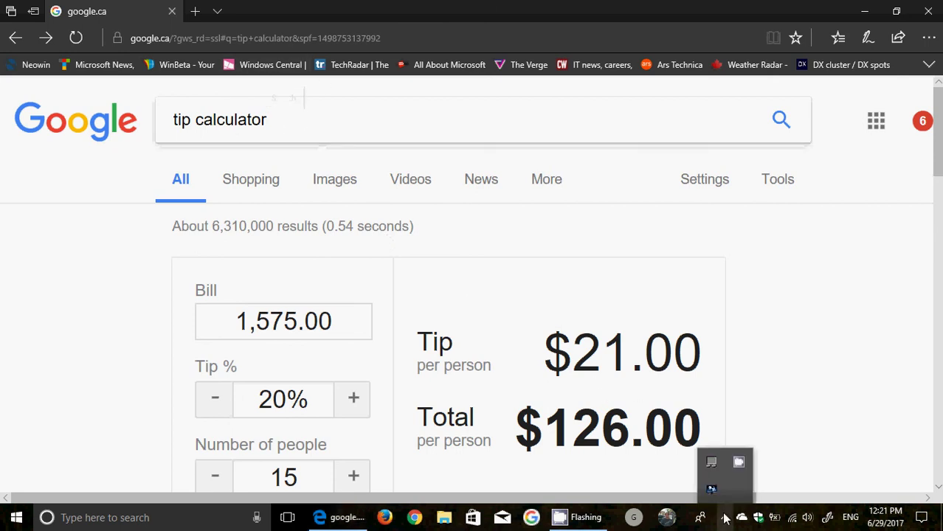
{"action": "left_click", "coordinate": [738, 463]}
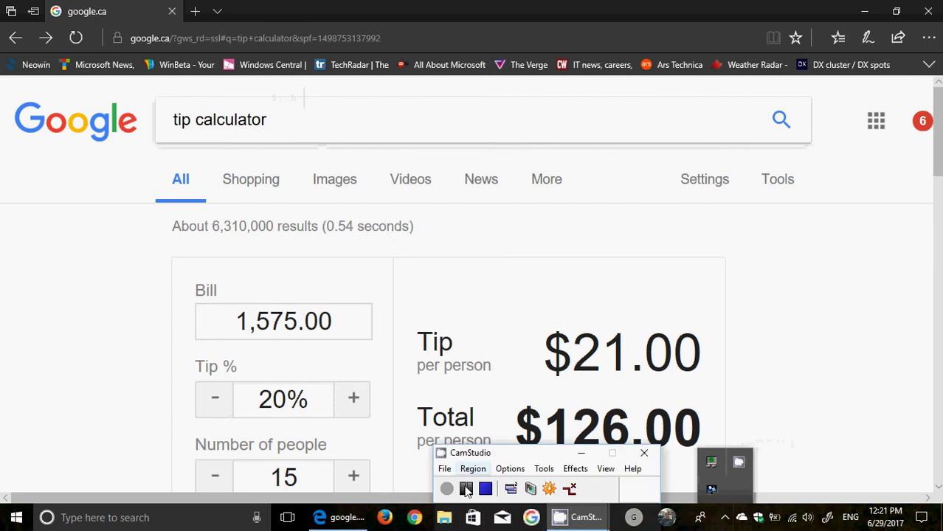